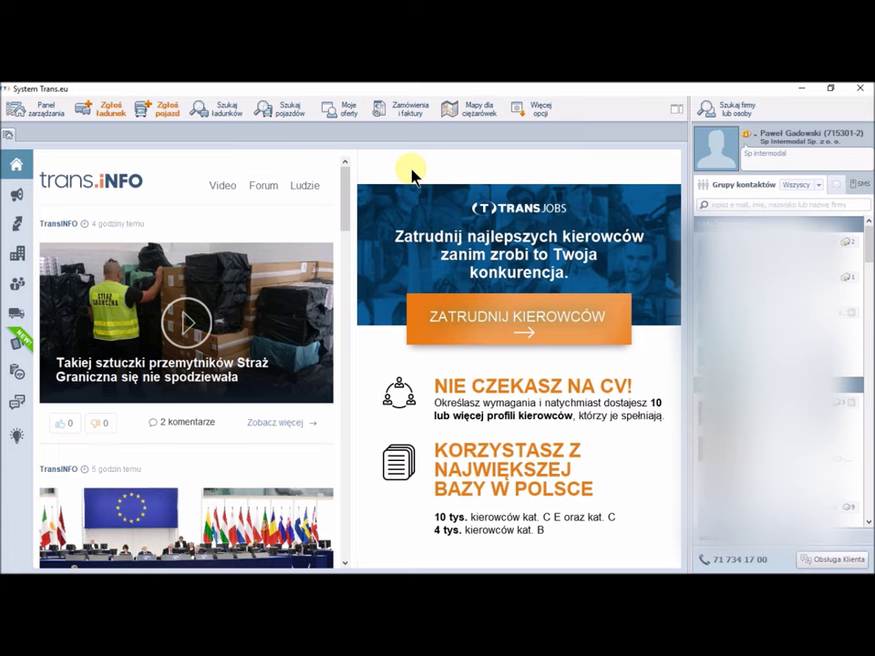
- Start a new load offer and set the loading place to Oświęcim, postal code 32-600, Poland
left_click(109, 110)
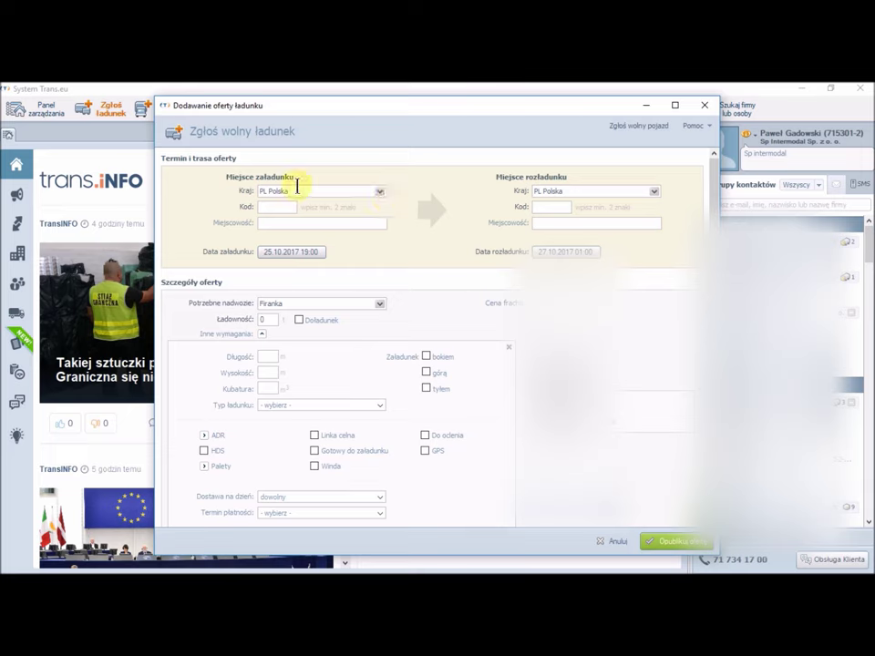
left_click(381, 198)
mouse_move(385, 227)
left_mouse_down()
mouse_move(380, 293)
mouse_move(371, 215)
left_mouse_up()
left_click(379, 192)
left_click(328, 225)
type("32")
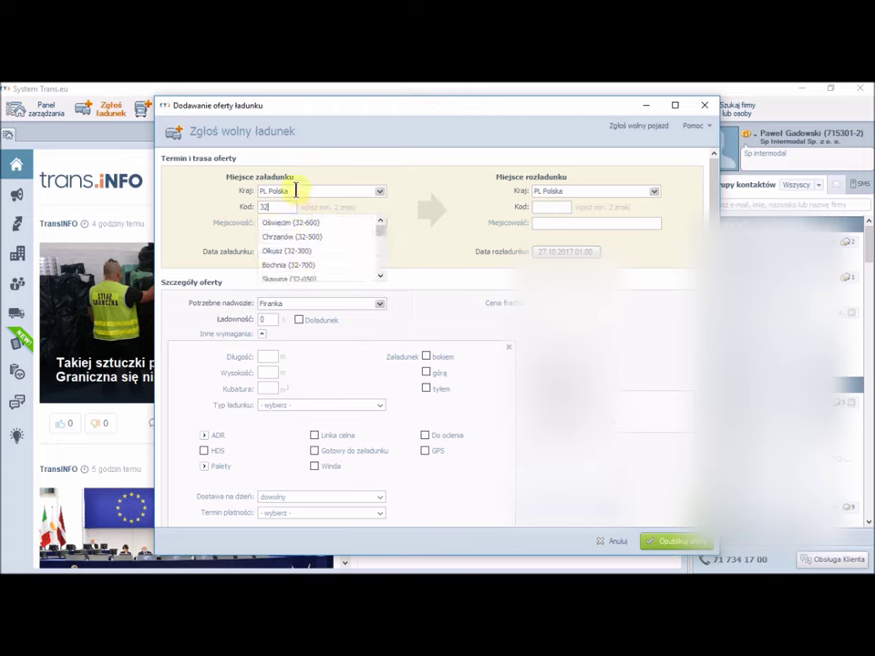
left_click(288, 225)
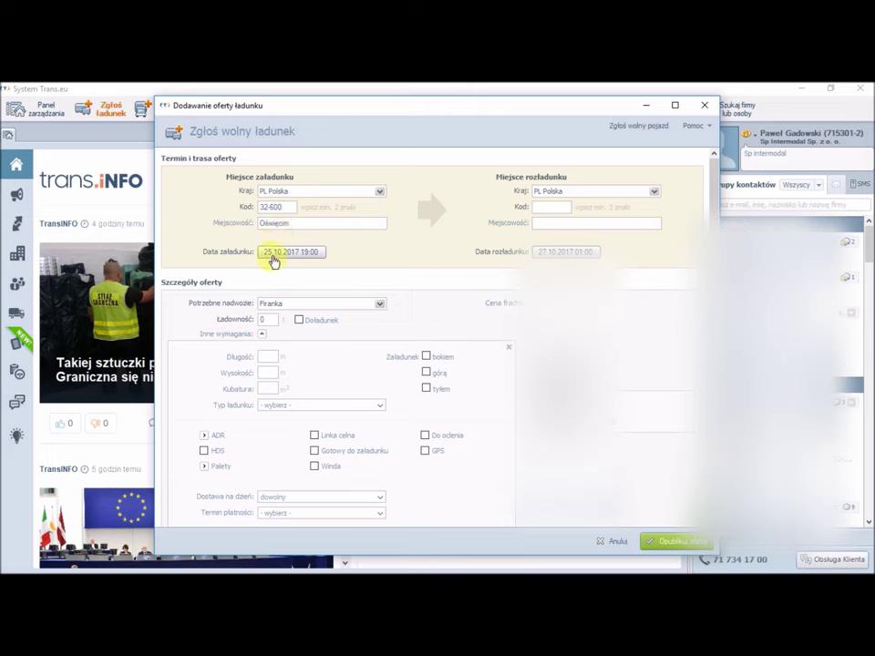
- Set the loading date to 26.10.2017 and the loading time to 10:00
left_click(286, 262)
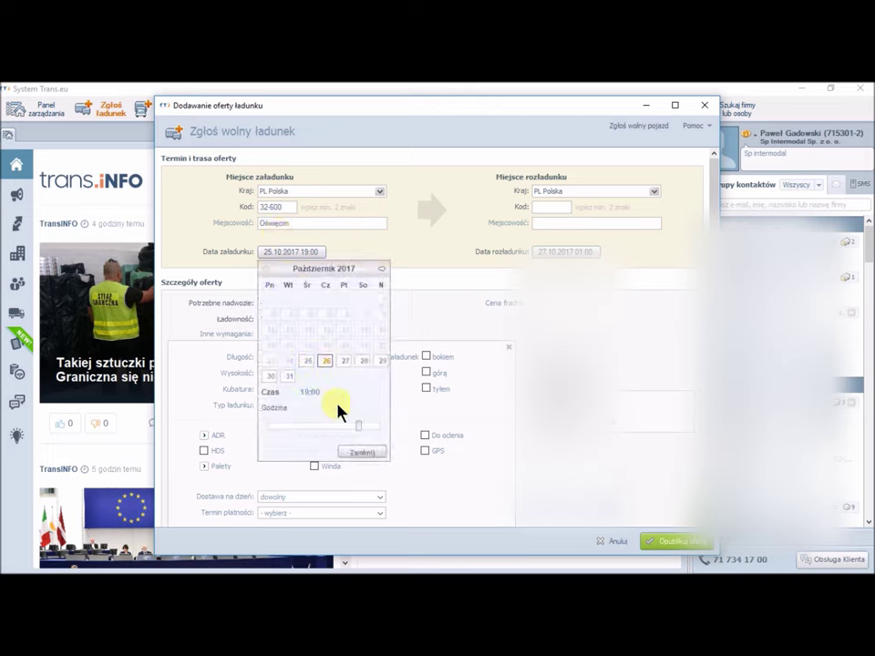
left_click(330, 362)
left_click(360, 453)
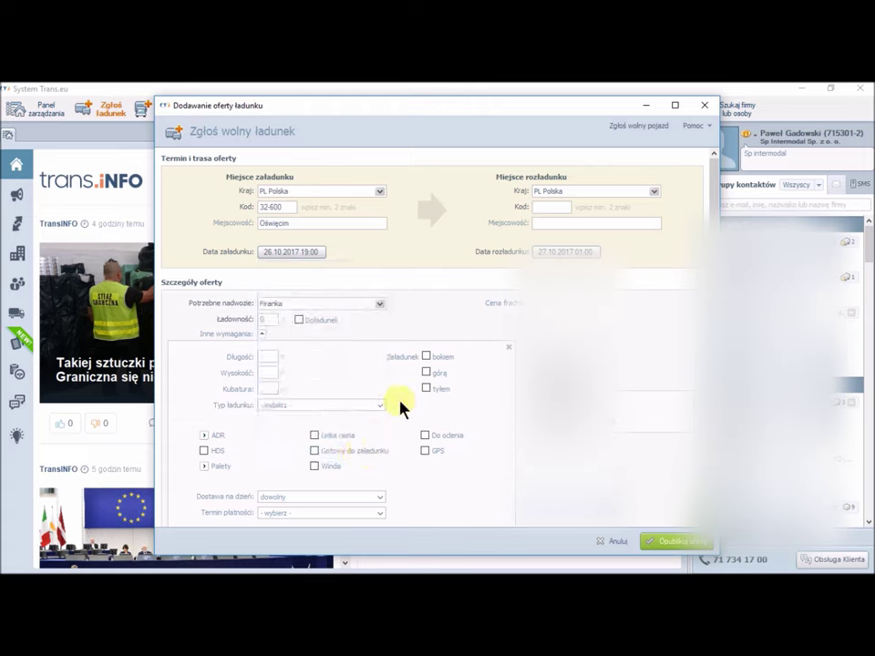
left_click(312, 259)
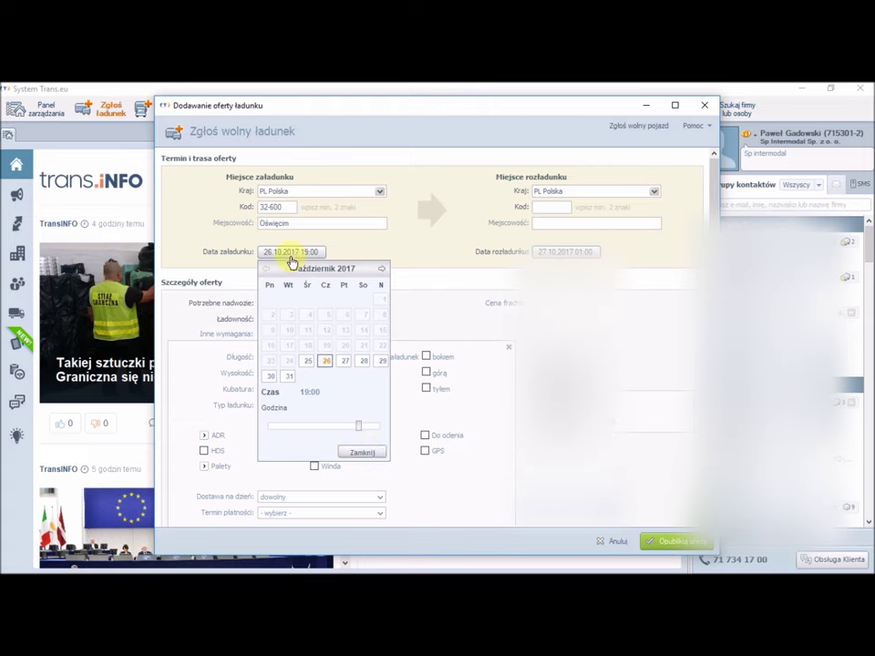
left_click_drag(352, 426, 301, 424)
left_click(315, 427)
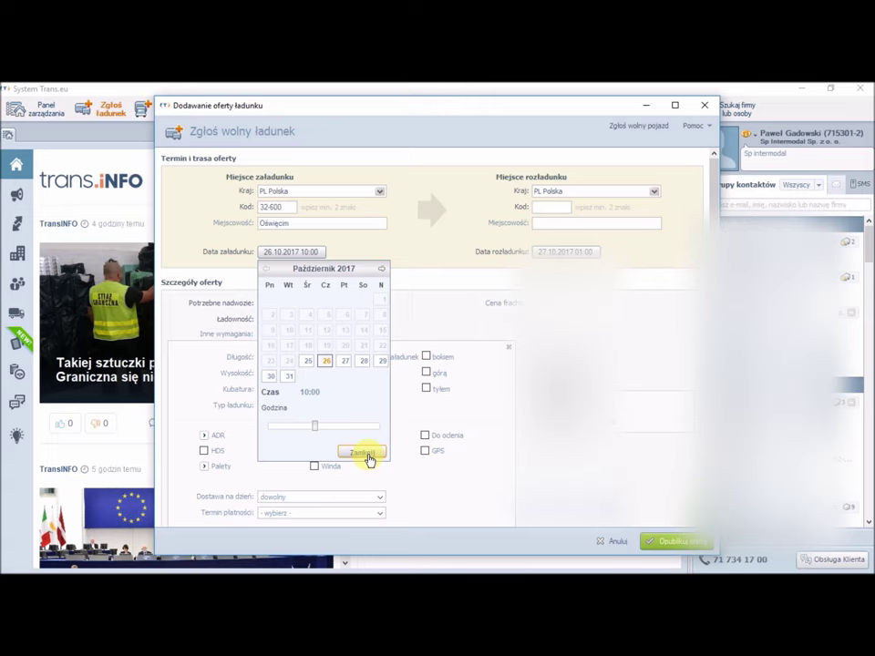
left_click(362, 453)
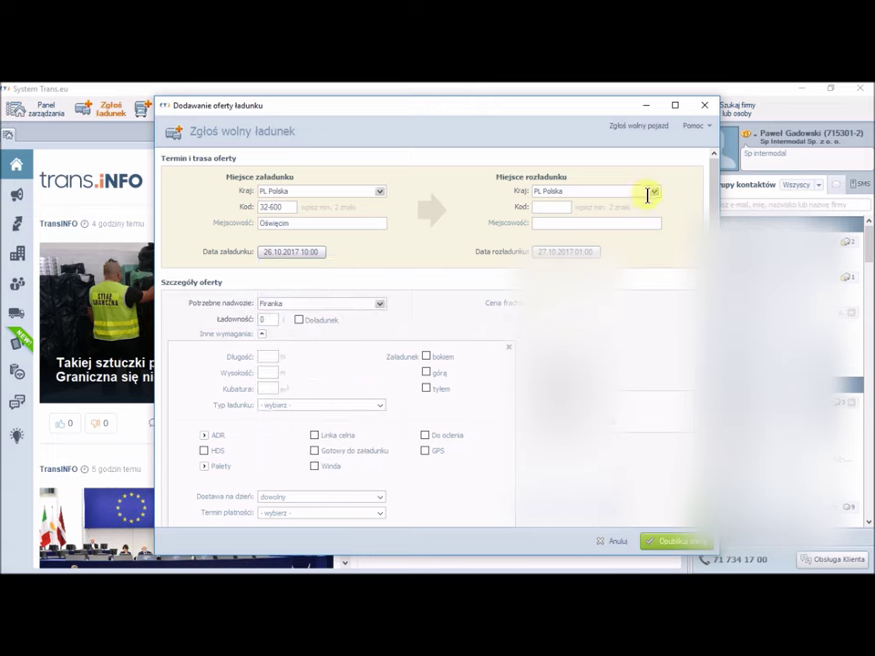
- Set the unloading place to Poznań, postal code 60-829, Poland
left_click(658, 197)
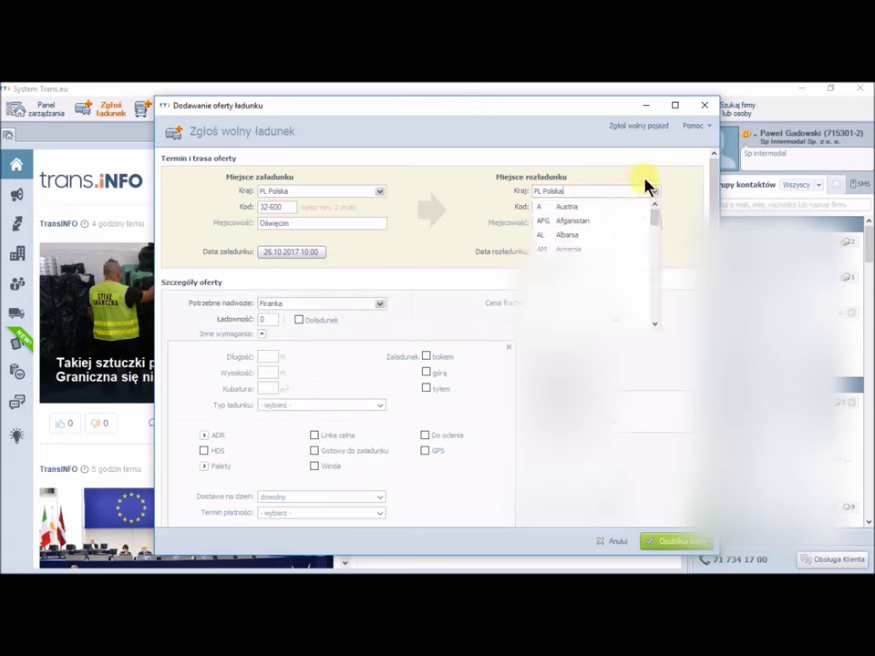
left_click(634, 180)
left_click(547, 206)
type("60")
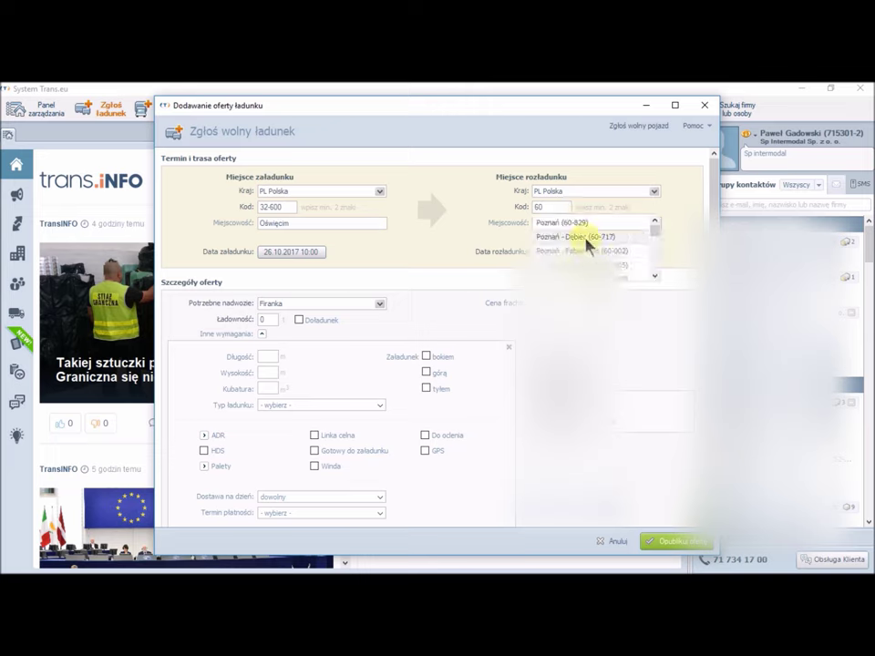
left_click(561, 224)
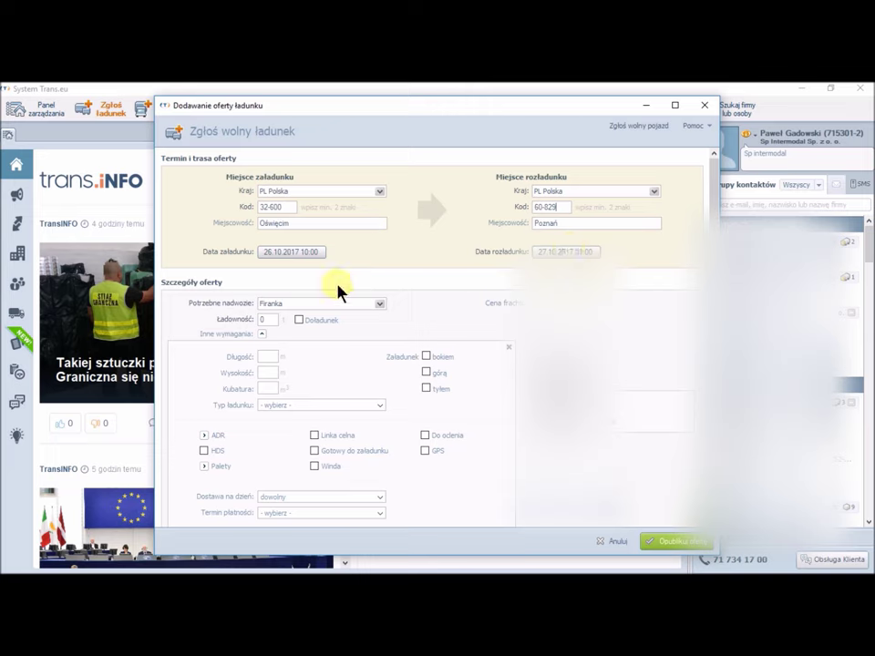
- Set the unloading date to 26.10.2017 and the unloading time to 20:00
left_click(552, 252)
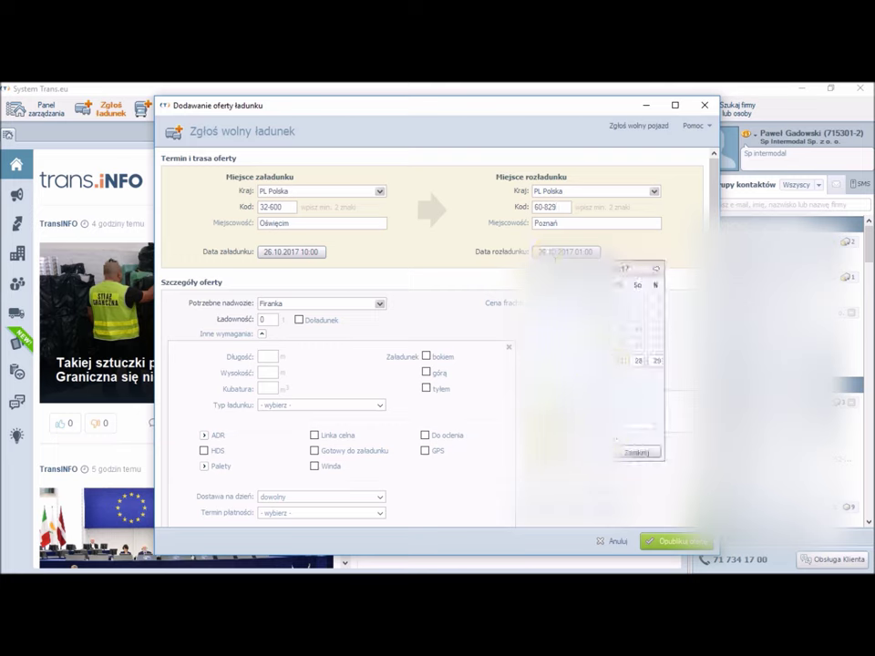
left_click_drag(588, 410, 619, 436)
left_click(638, 453)
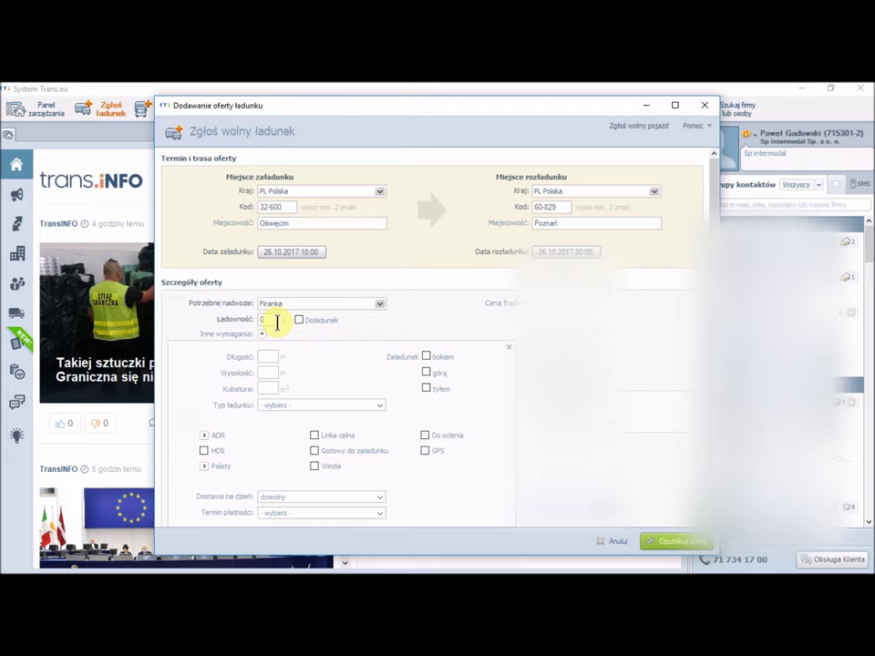
left_click(380, 305)
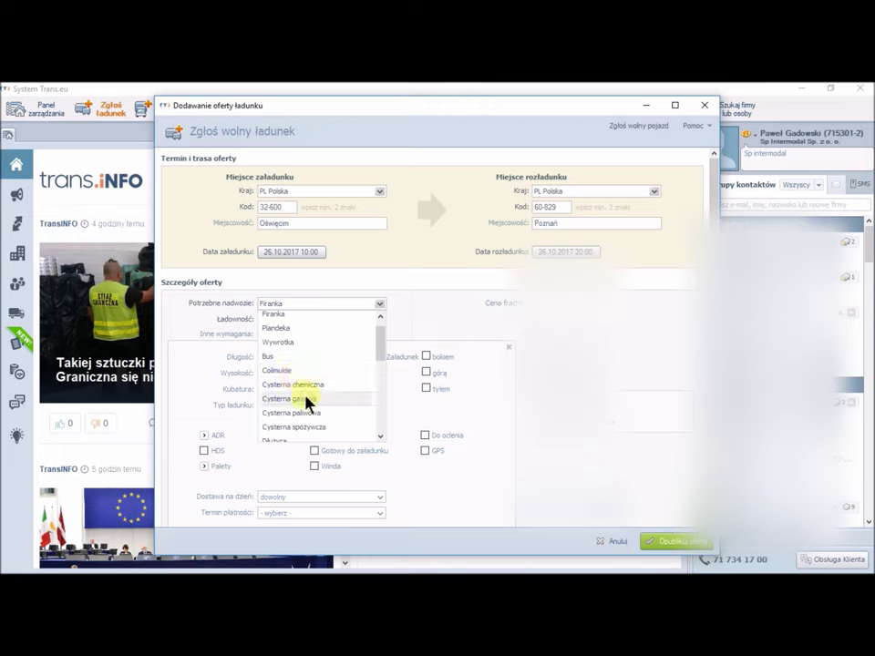
scroll(381, 357, "down", 2)
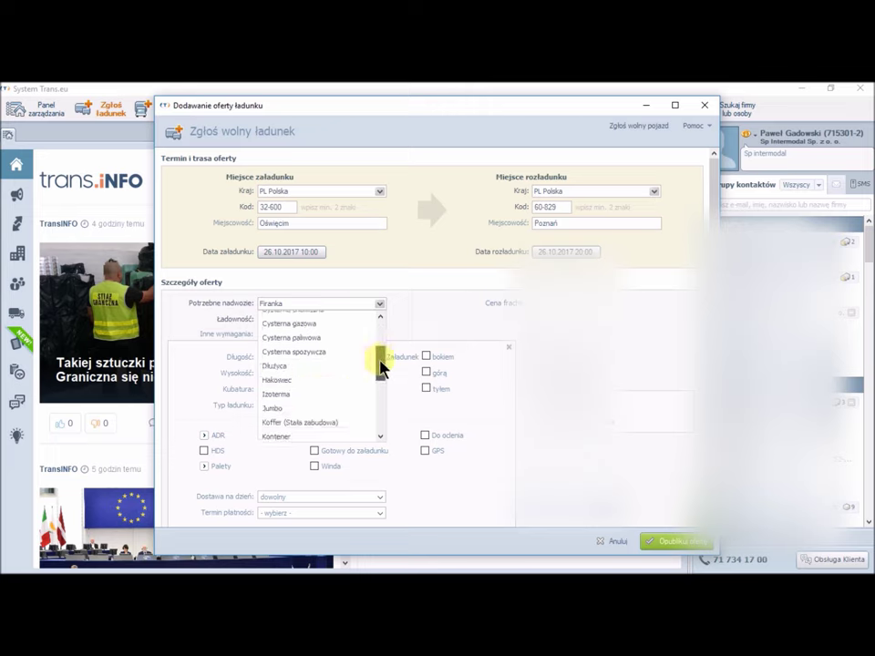
scroll(306, 363, "down", 2)
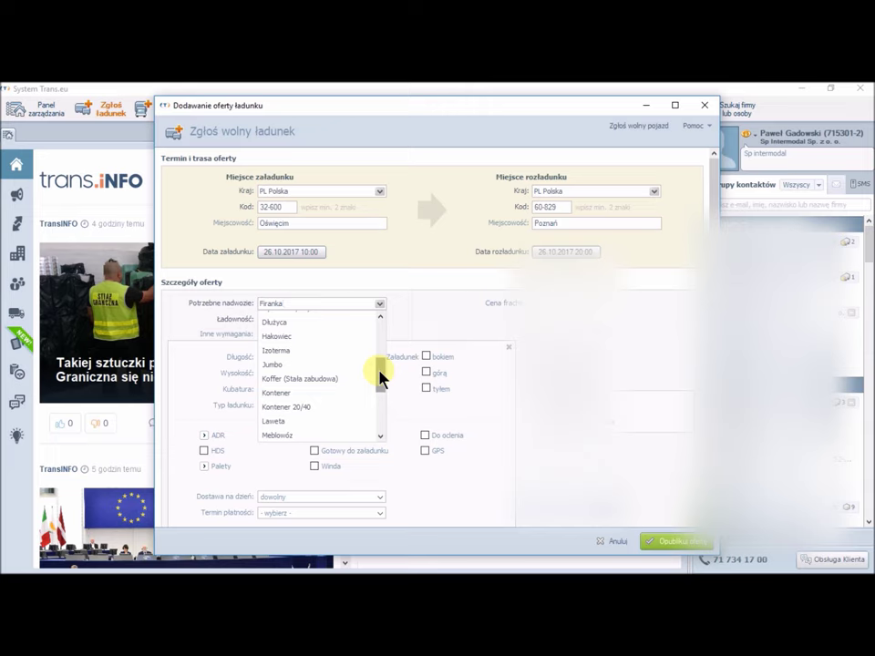
left_click(400, 309)
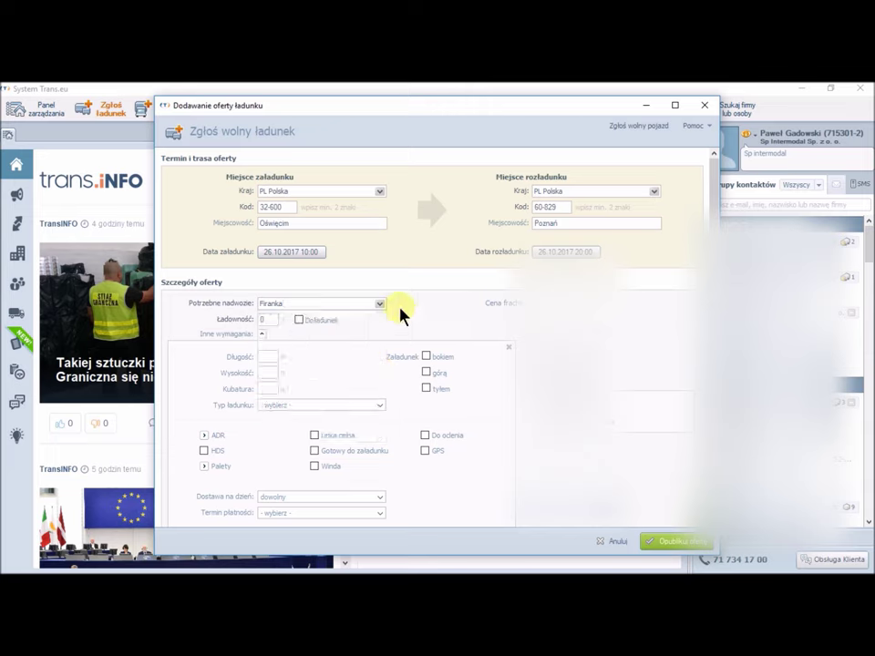
- Set the required capacity to 2,5 t and the load's length to 2 m and height to 2,6 m
left_click(270, 319)
type("2.5")
left_click(299, 320)
left_click(268, 356)
type("2")
left_click(273, 373)
type("2.6")
scroll(342, 369, "down", 2)
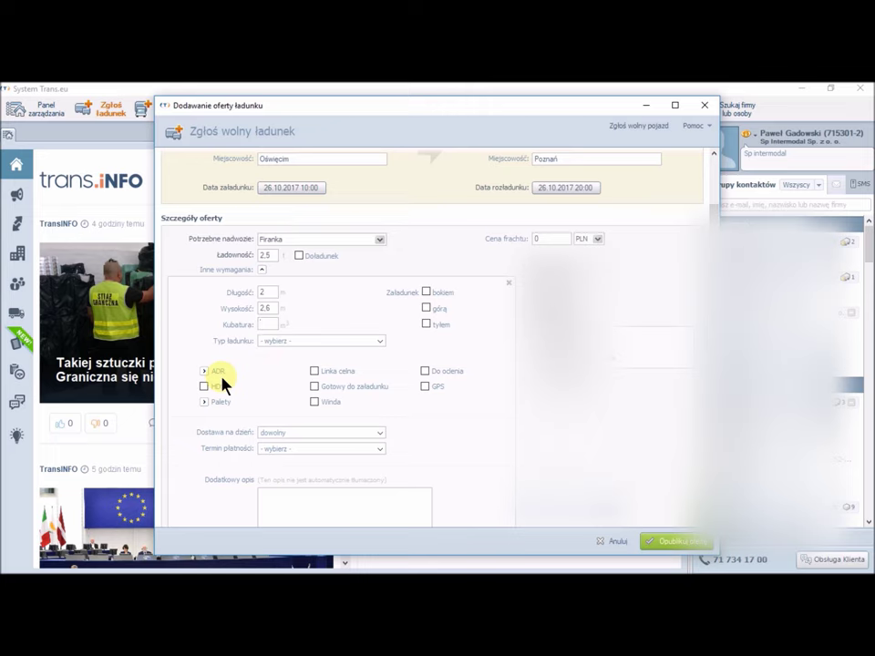
left_click(380, 342)
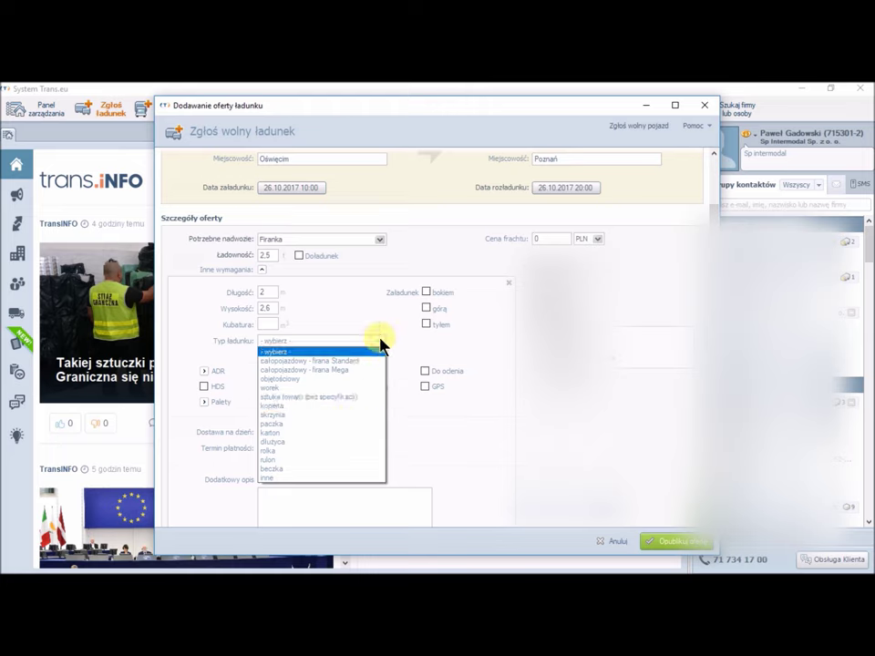
left_click(342, 299)
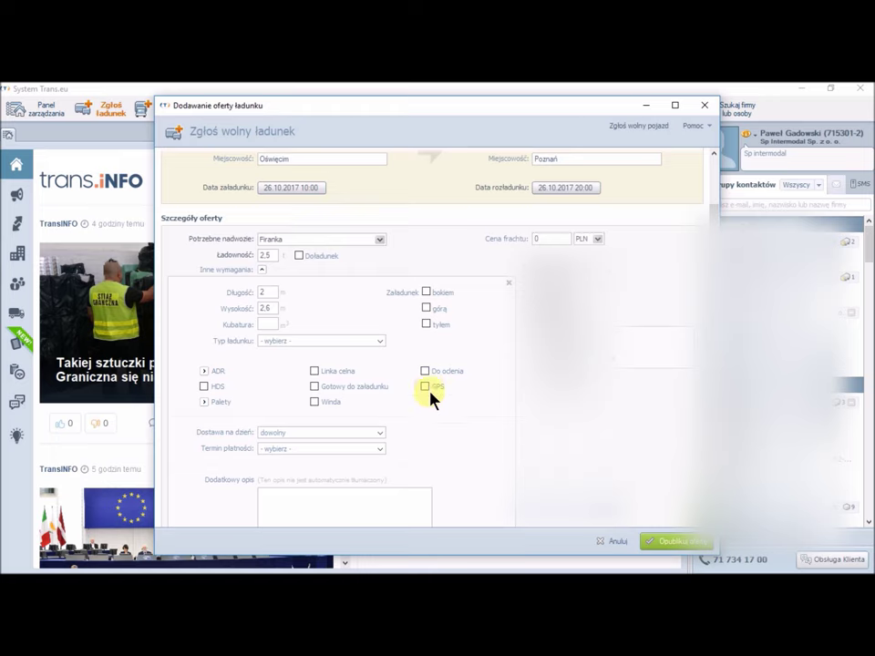
- Enter "Skrzynia bez obcych zapachów." as the offer's additional description
scroll(421, 419, "down", 1)
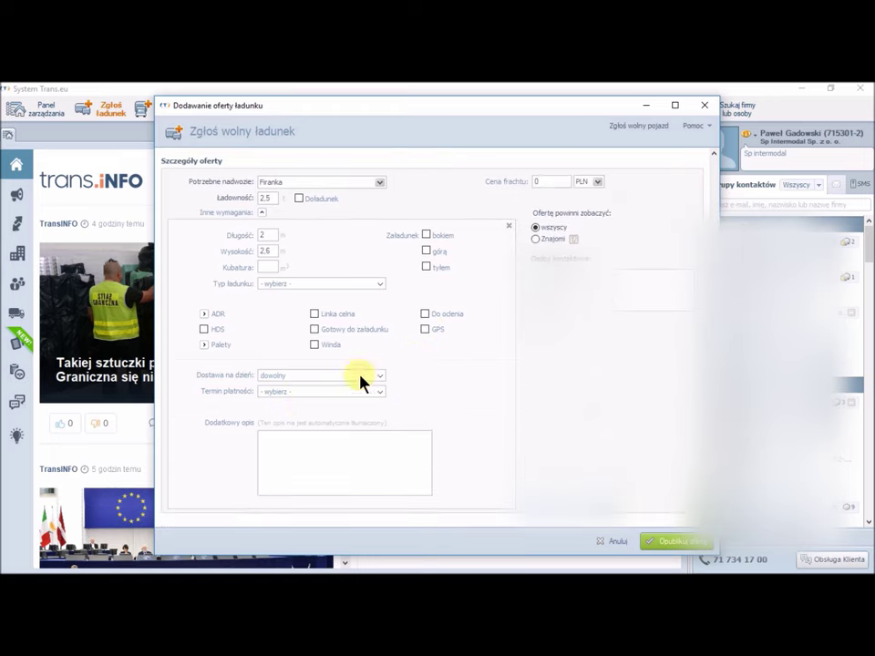
scroll(507, 336, "up", 2)
scroll(493, 336, "down", 2)
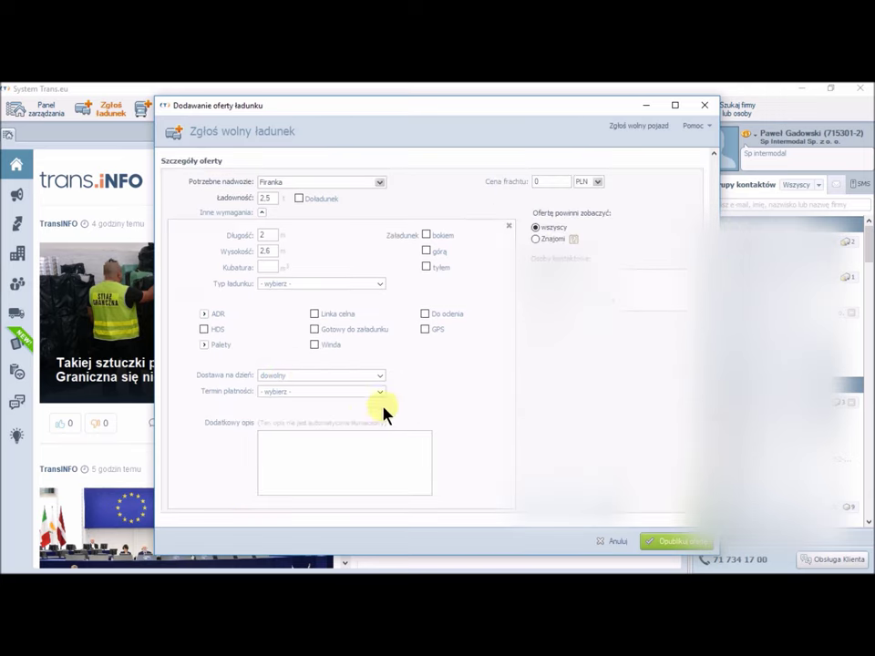
left_click(314, 446)
type("Skrzynia bez obic")
type("h zapachów.")
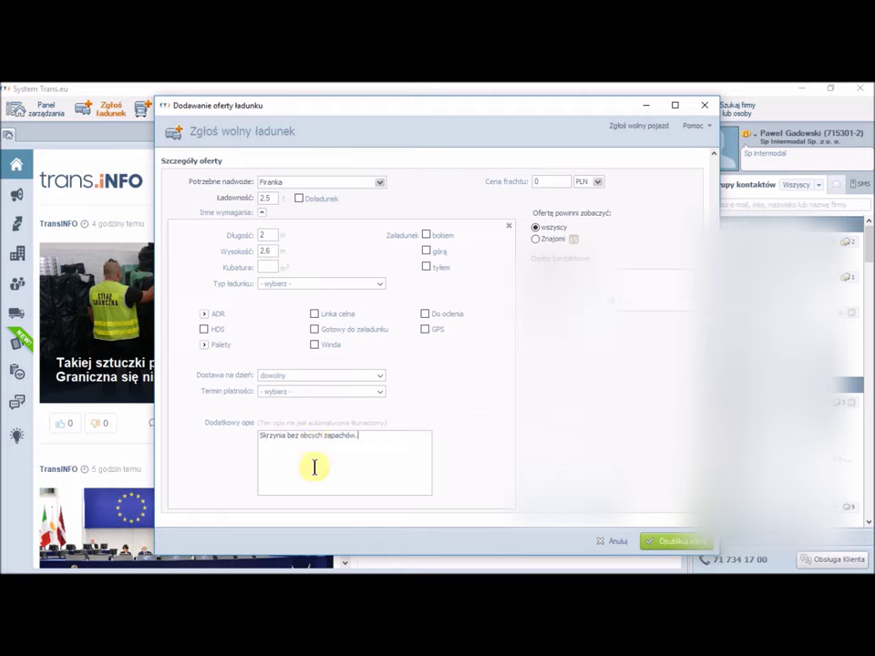
scroll(410, 449, "up", 3)
scroll(409, 444, "down", 3)
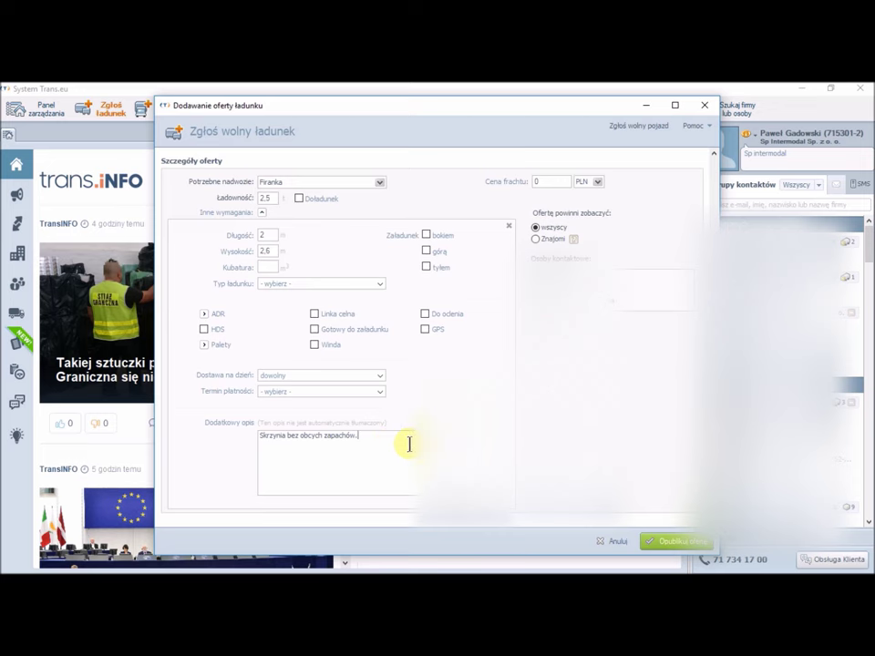
scroll(449, 429, "up", 3)
scroll(450, 429, "down", 3)
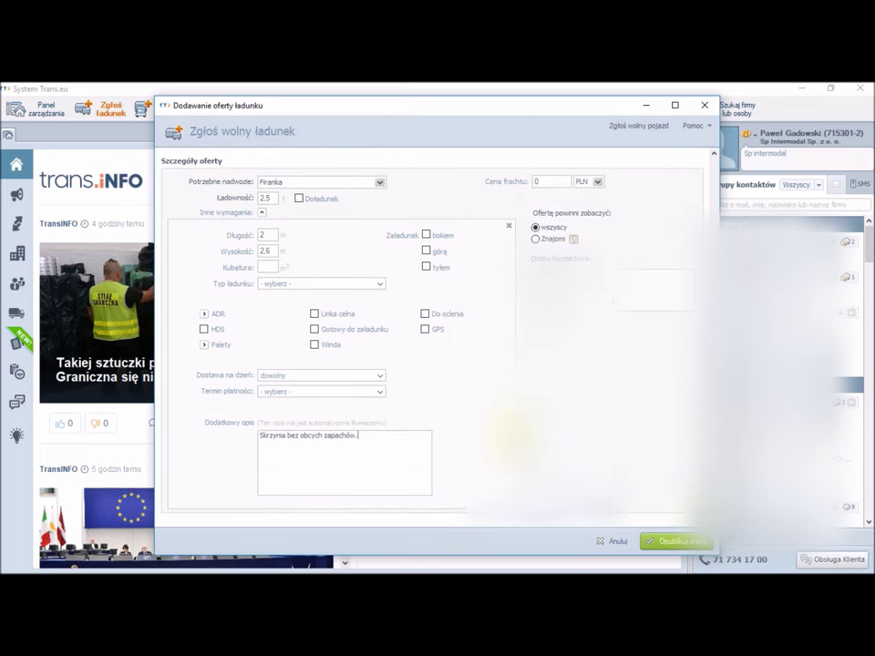
scroll(448, 493, "up", 3)
scroll(447, 492, "down", 3)
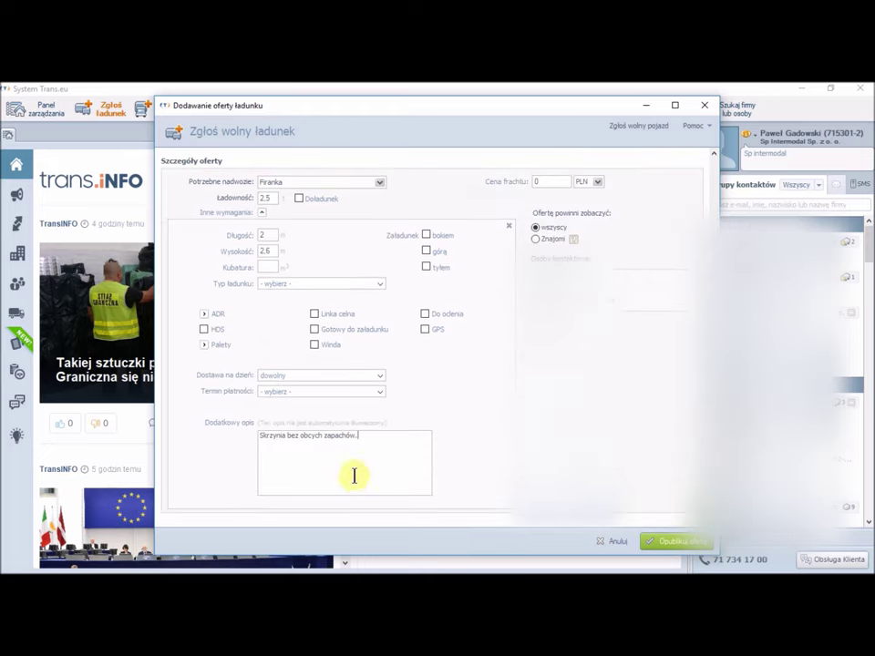
scroll(355, 475, "up", 3)
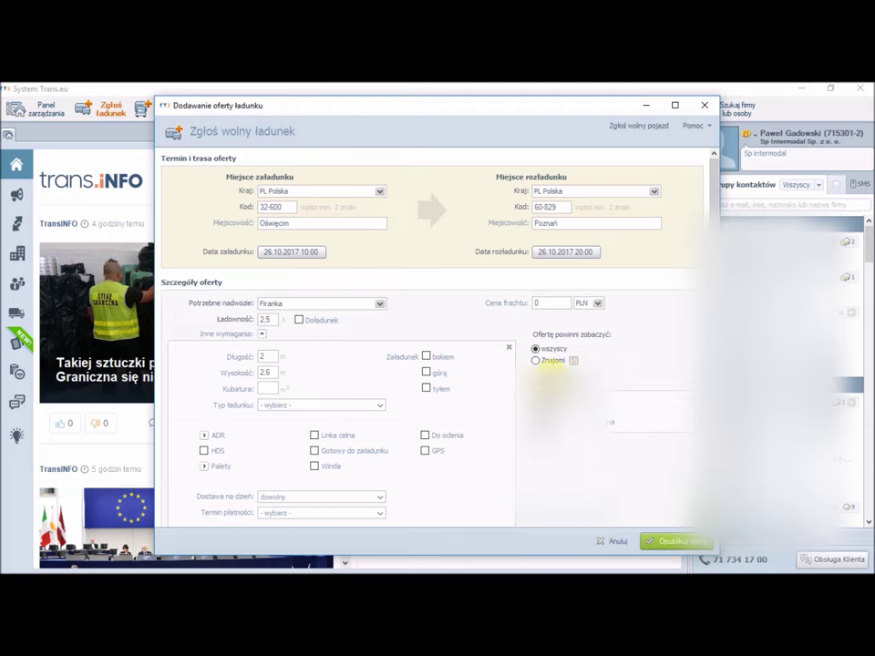
left_click(547, 361)
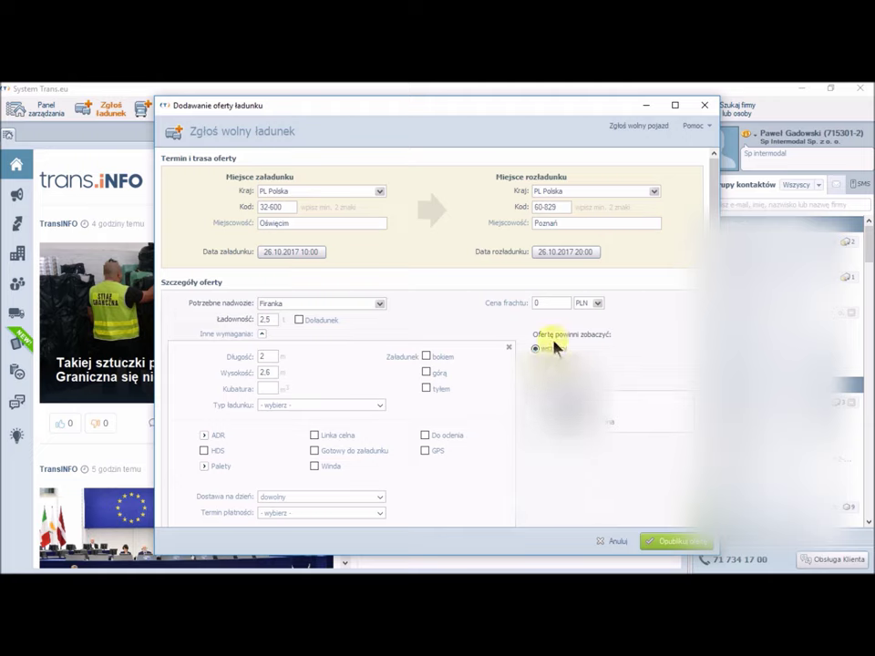